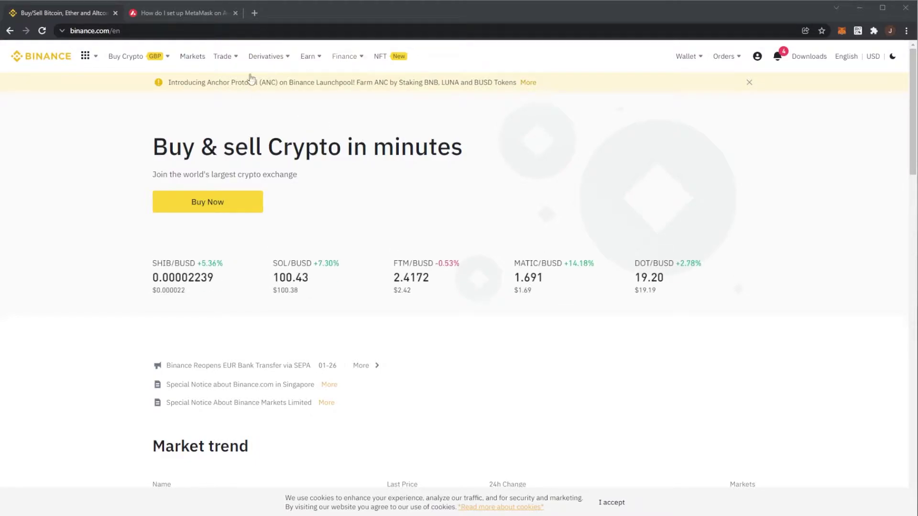
- On the Buy Crypto page, enter 100 GBP to spend and choose AVAX as the coin to receive
click(220, 202)
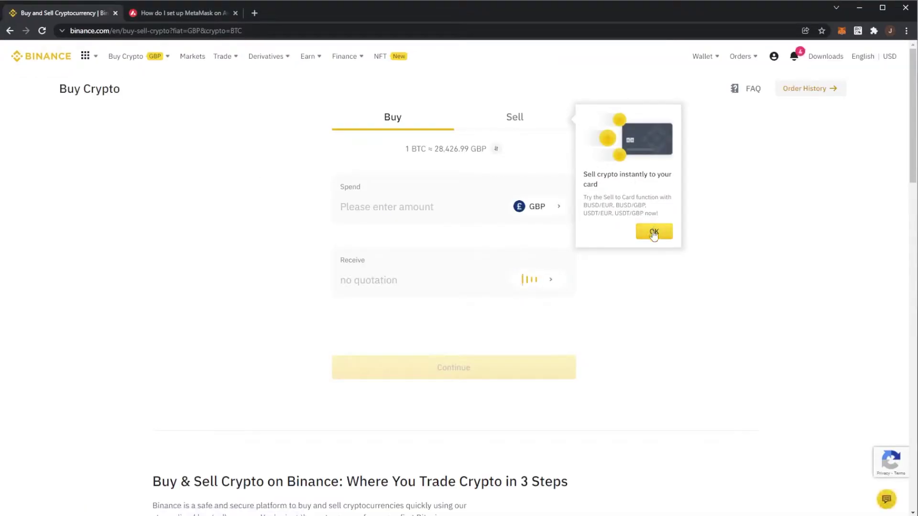
click(654, 231)
click(402, 202)
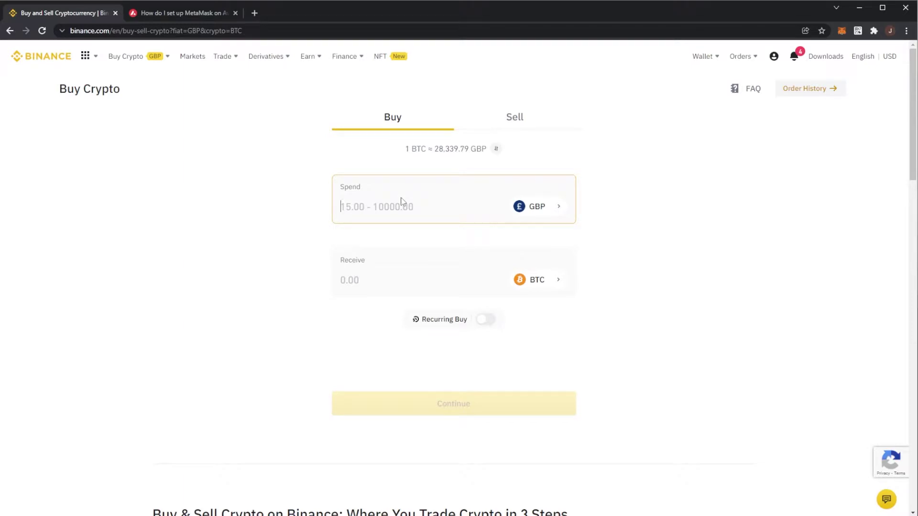
text(100)
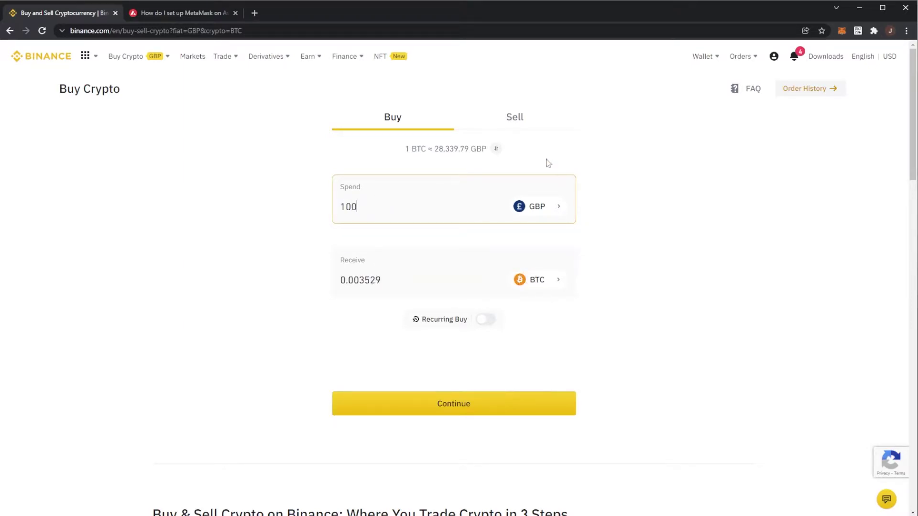
click(539, 282)
text(AVA)
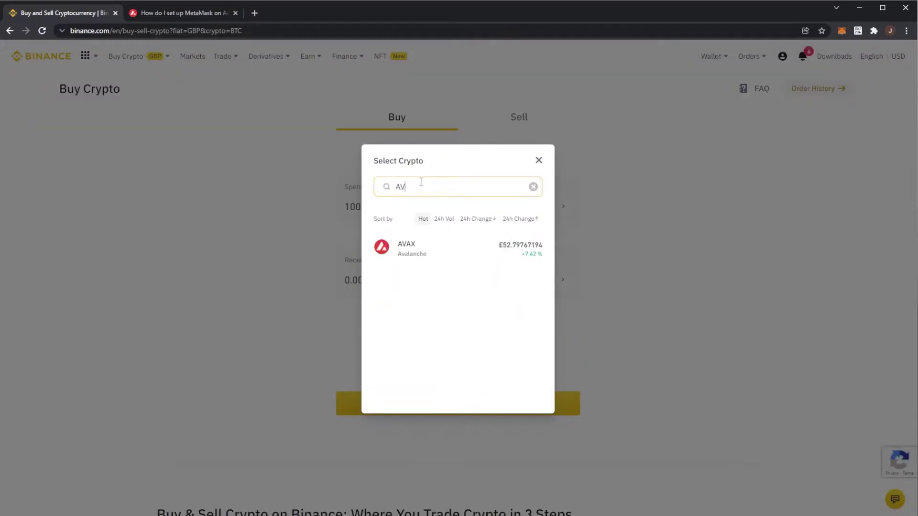
click(426, 257)
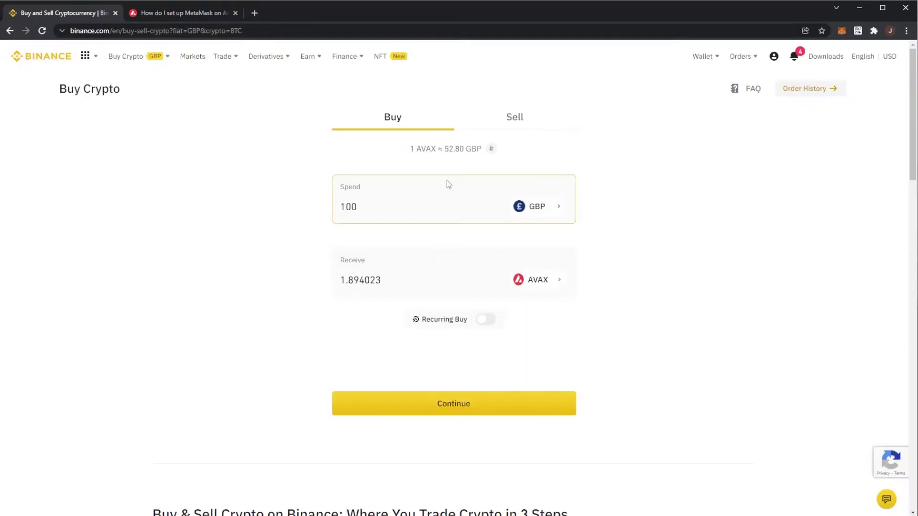
- Pay with the second payment method (cash balance) and confirm the 100 GBP order for about 1.889 AVAX
click(492, 403)
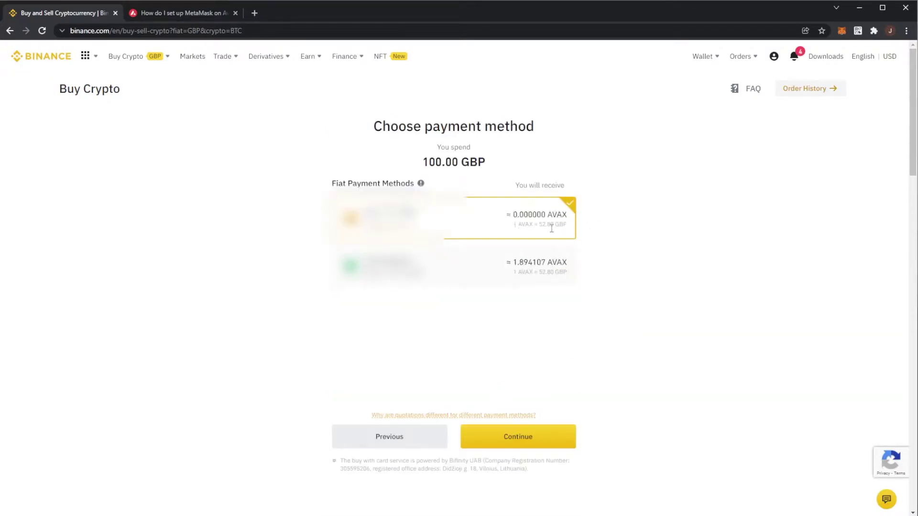
click(457, 268)
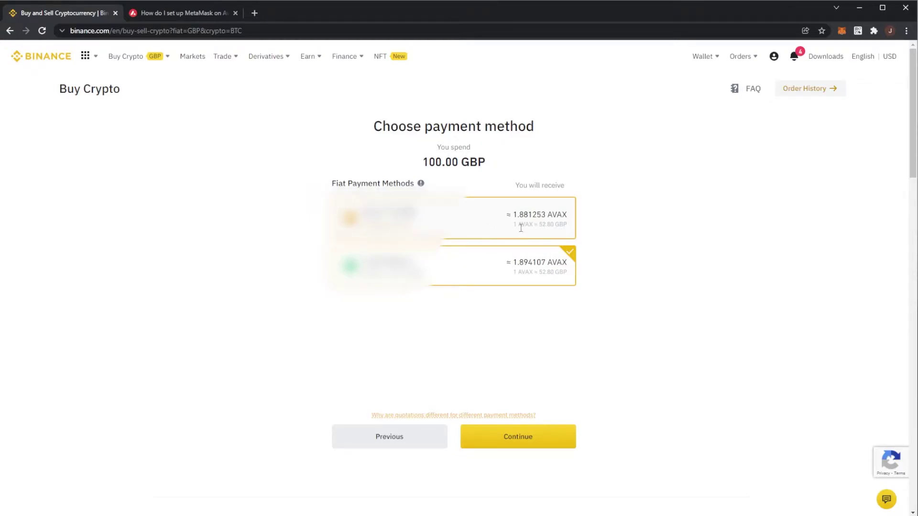
click(549, 446)
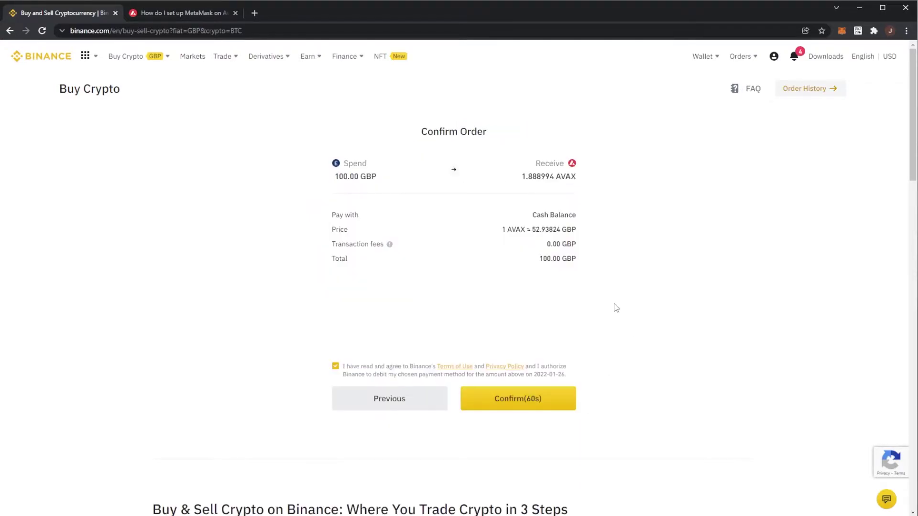
drag(368, 178, 312, 180)
drag(522, 178, 551, 178)
click(555, 198)
click(545, 406)
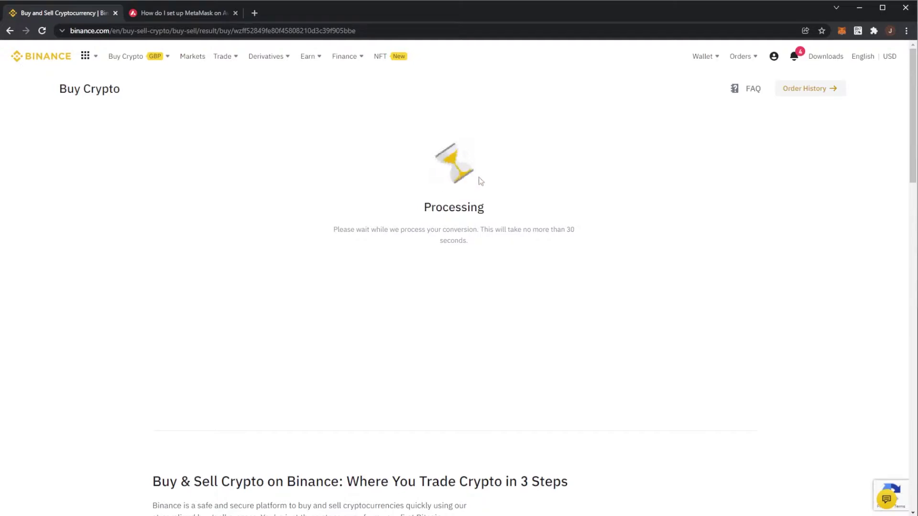
- Go to the Fiat and Spot wallet and scroll to the AVAX row showing 14.64408871 AVAX
double_click(437, 253)
drag(505, 264, 523, 266)
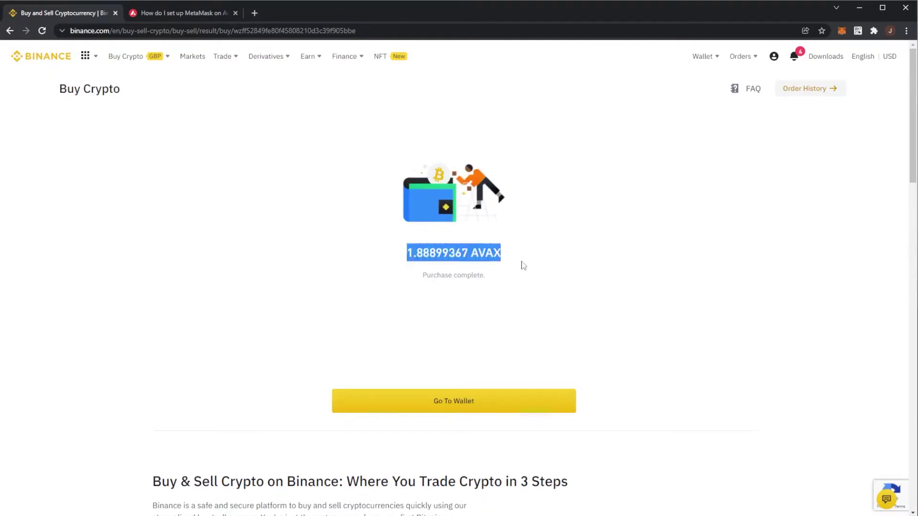
click(479, 402)
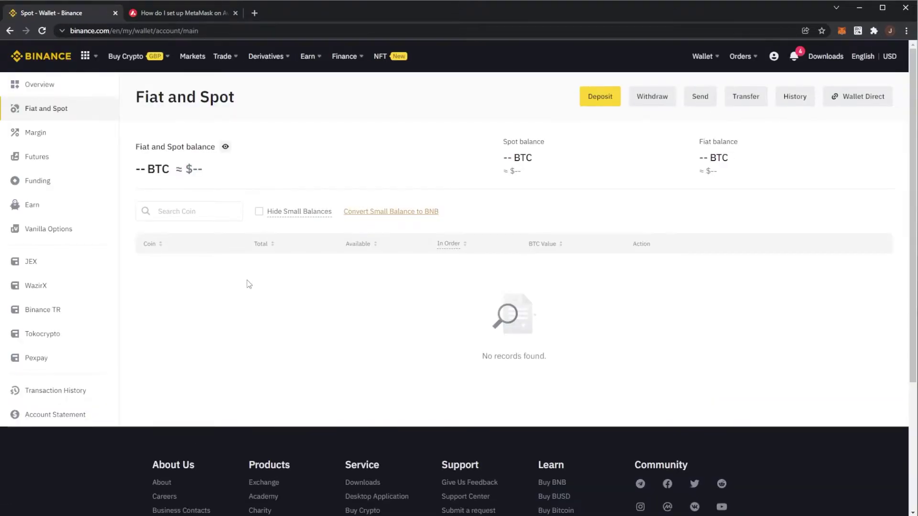
scroll(248, 280, down, 1)
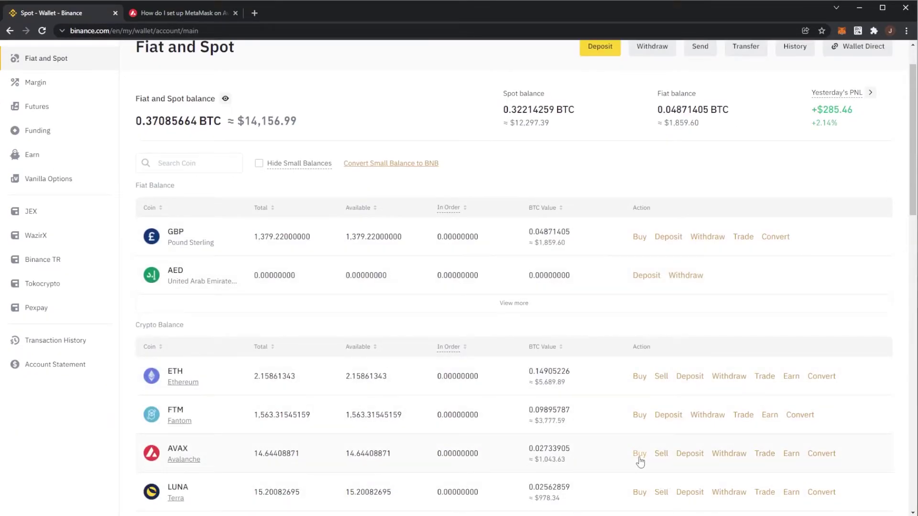
scroll(249, 447, down, 1)
scroll(249, 447, down, 1)
drag(254, 354, 317, 357)
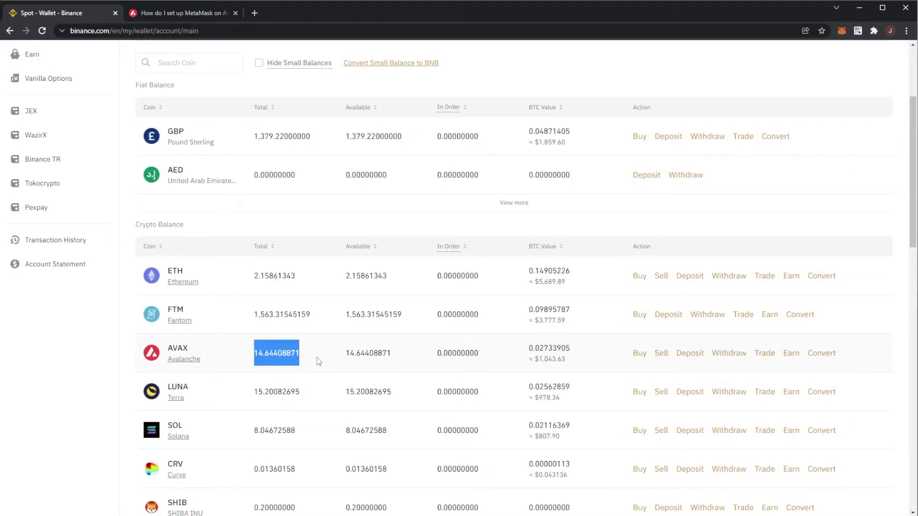
click(296, 358)
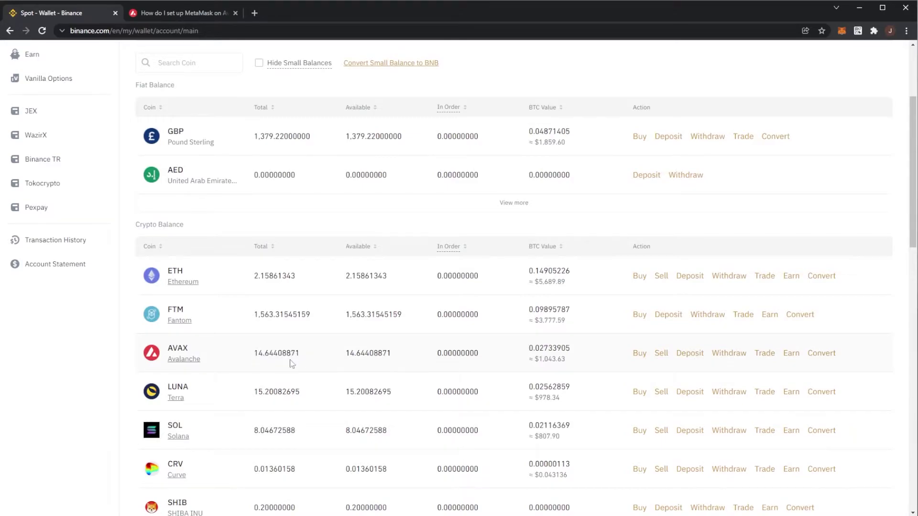
- Start an AVAX withdrawal in Binance, then switch MetaMask to Ethereum Mainnet and reopen its network list
click(724, 355)
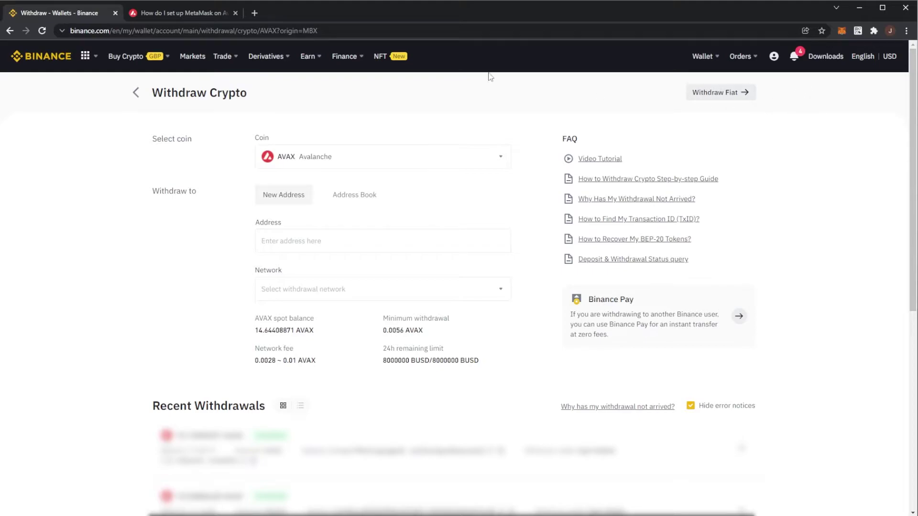
click(842, 31)
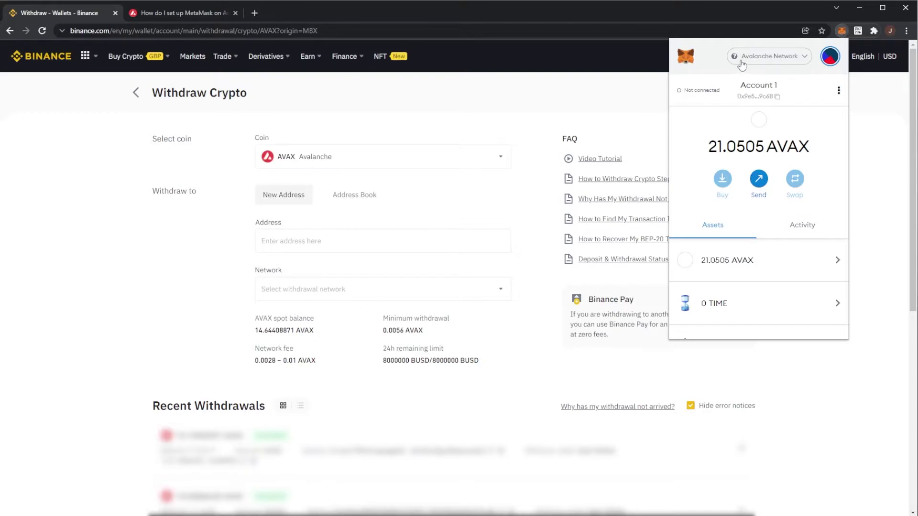
click(775, 66)
click(759, 129)
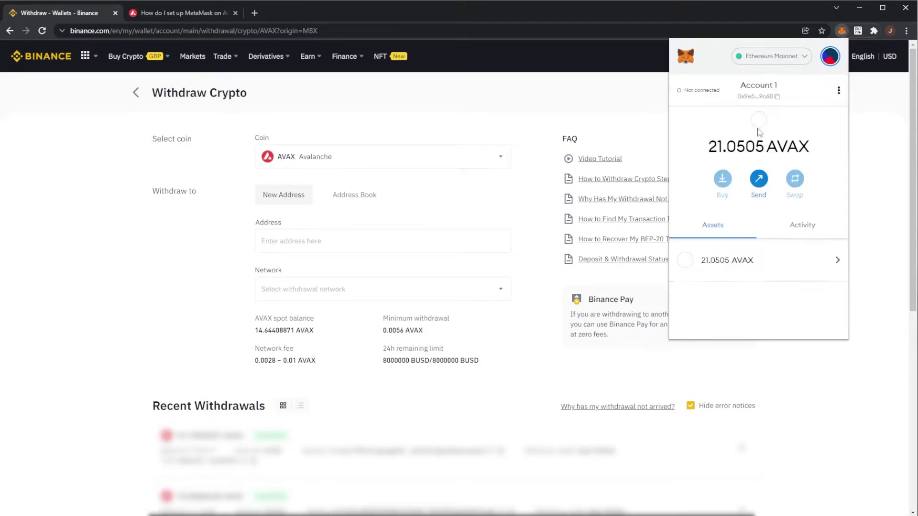
click(779, 60)
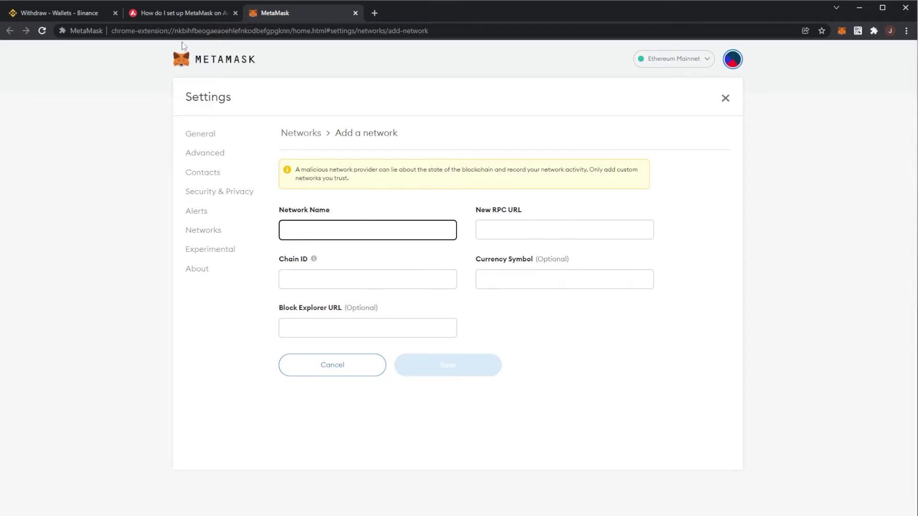
- Copy 'Avalanche Network' from the setup article into the MetaMask network name field
drag(162, 15, 283, 14)
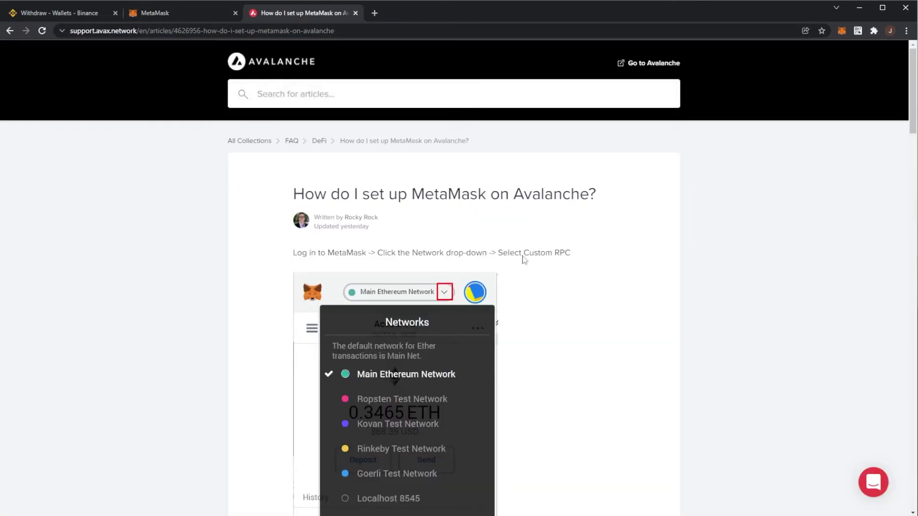
scroll(405, 150, down, 4)
scroll(406, 151, down, 5)
drag(309, 144, 493, 212)
click(382, 144)
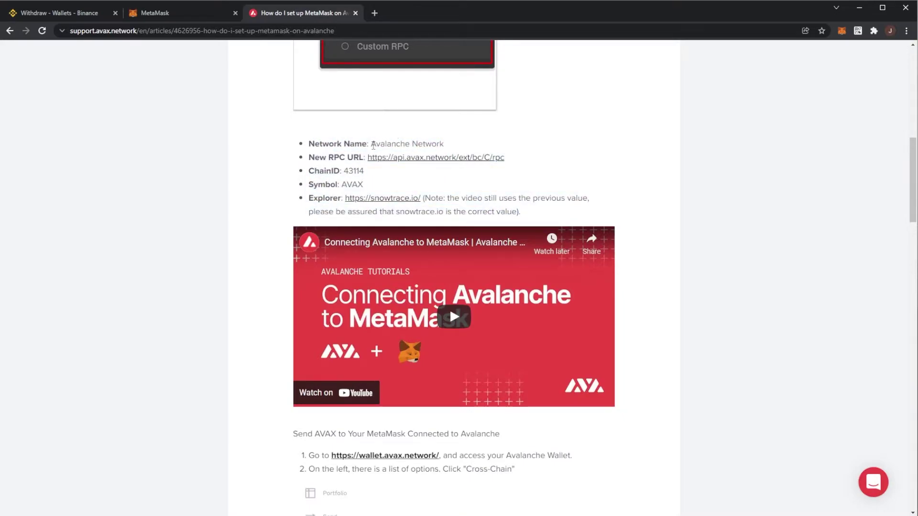
drag(372, 144, 447, 144)
key(ctrl+c)
click(188, 18)
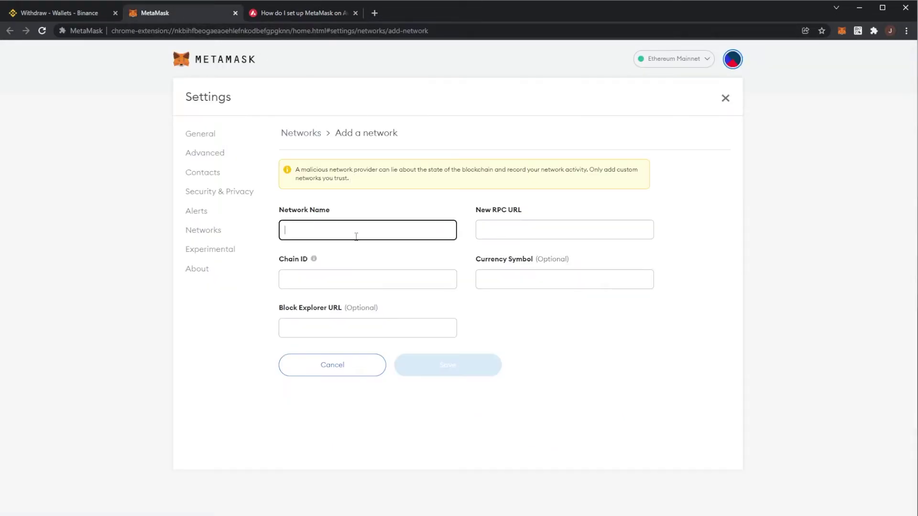
key(ctrl+v)
- Paste the Avalanche RPC URL from the article into the New RPC URL field
click(287, 17)
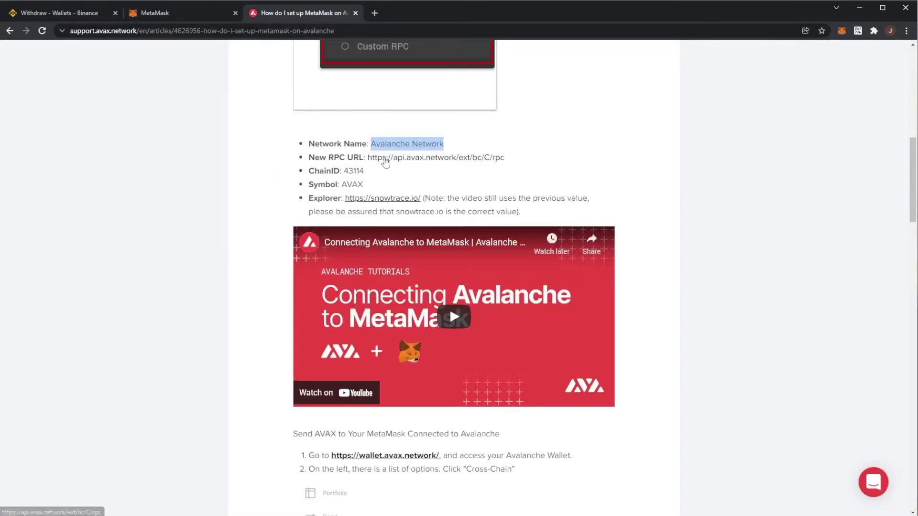
right_click(385, 158)
click(417, 238)
click(187, 13)
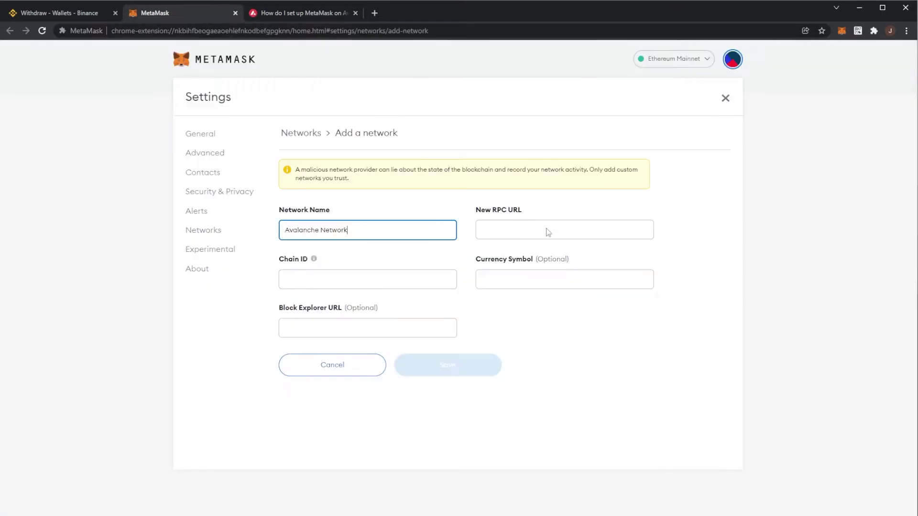
click(547, 232)
key(ctrl+v)
- Fill in chain ID 43114 and currency symbol AVAX from the setup article
click(287, 14)
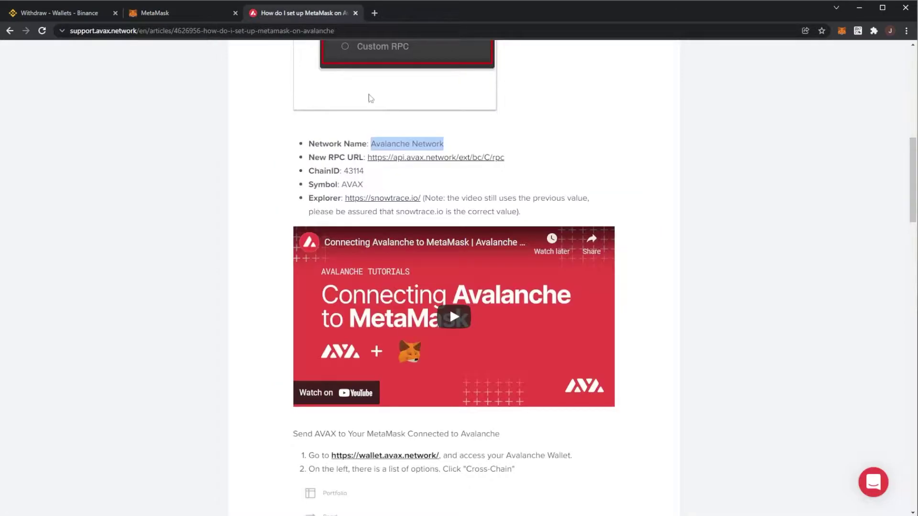
double_click(354, 172)
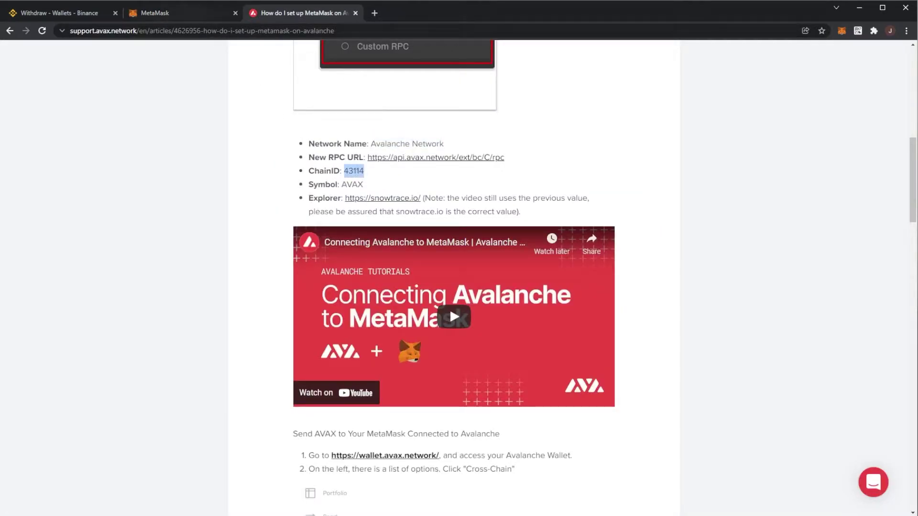
key(ctrl+c)
click(158, 13)
click(354, 297)
key(ctrl+v)
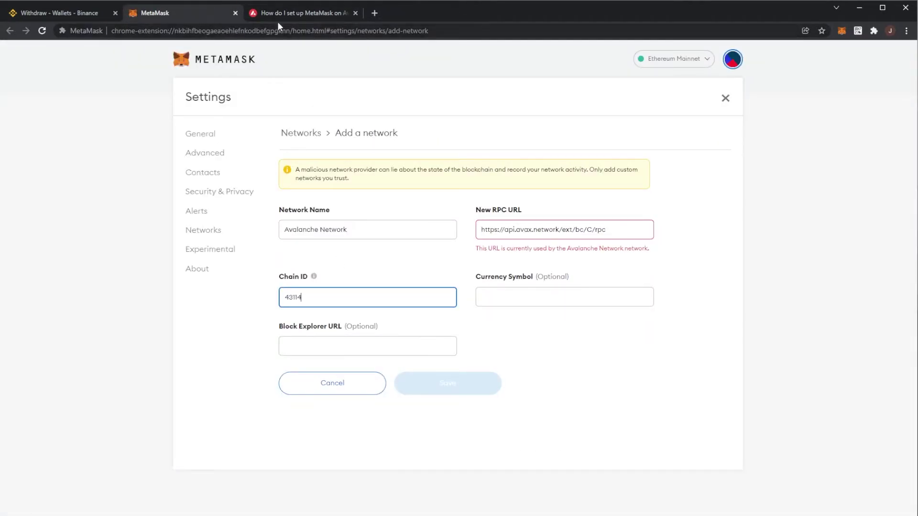
click(287, 14)
double_click(354, 183)
key(ctrl+c)
click(211, 13)
click(516, 295)
key(ctrl+v)
- Paste the snowtrace.io block explorer URL and check the entered RPC URL
click(302, 14)
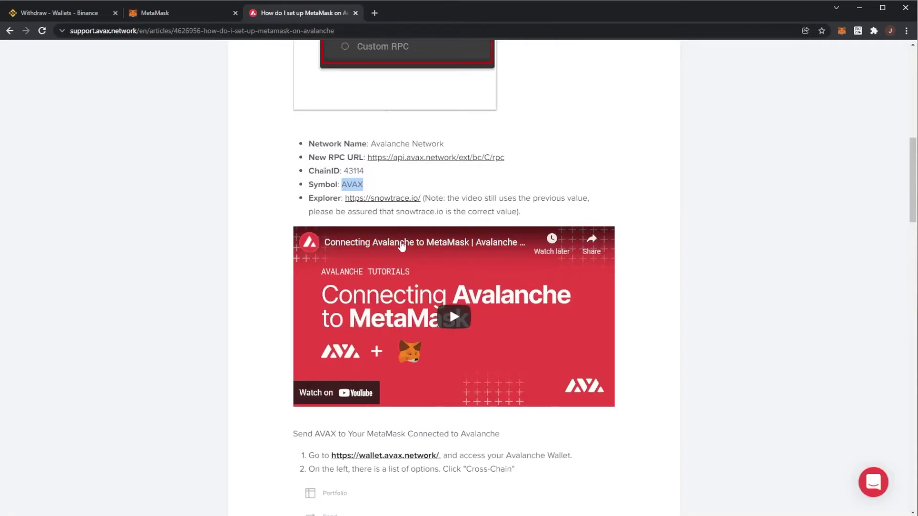
right_click(378, 198)
click(426, 276)
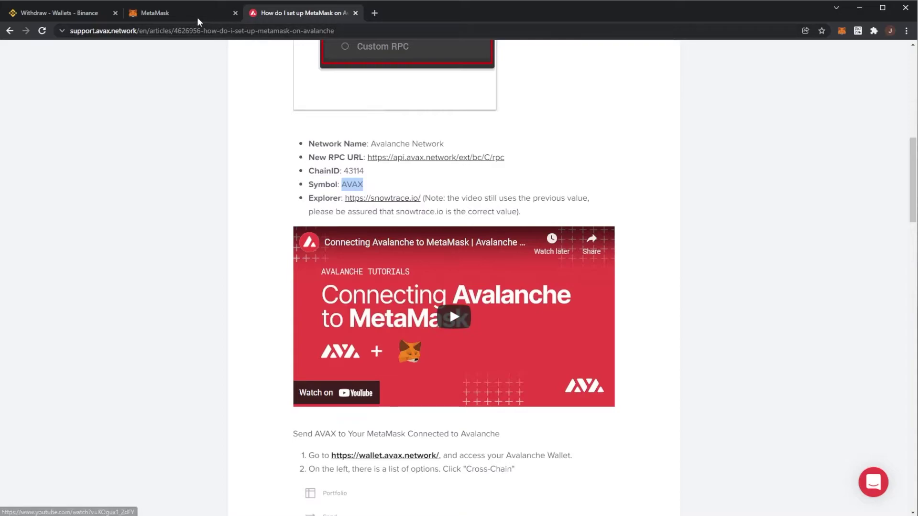
click(198, 19)
click(409, 345)
key(ctrl+v)
drag(606, 230, 647, 249)
click(637, 250)
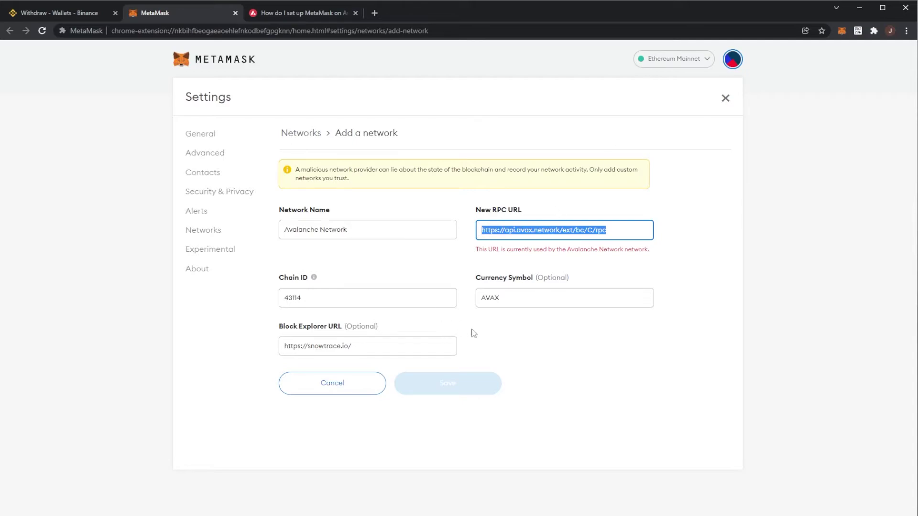
click(458, 389)
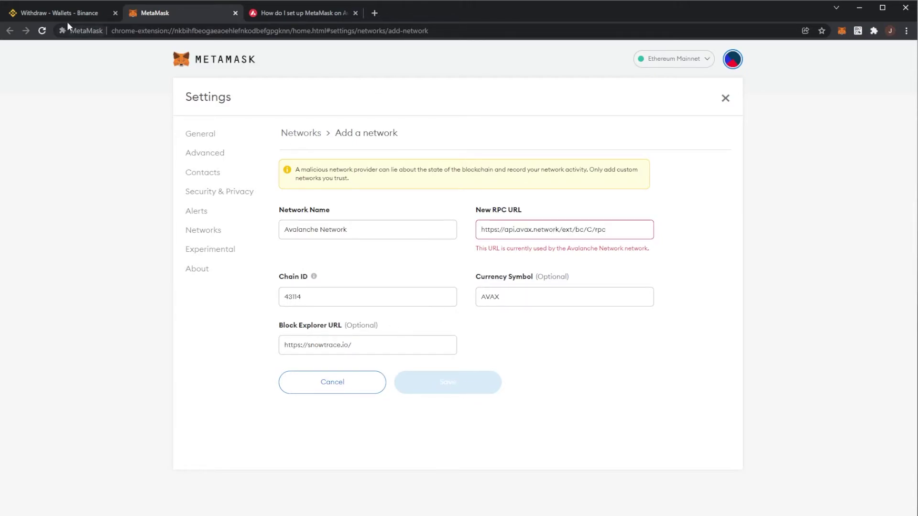
- Select Avalanche Network in the MetaMask popup's network list, revealing the 21.0505 AVAX balance
click(839, 33)
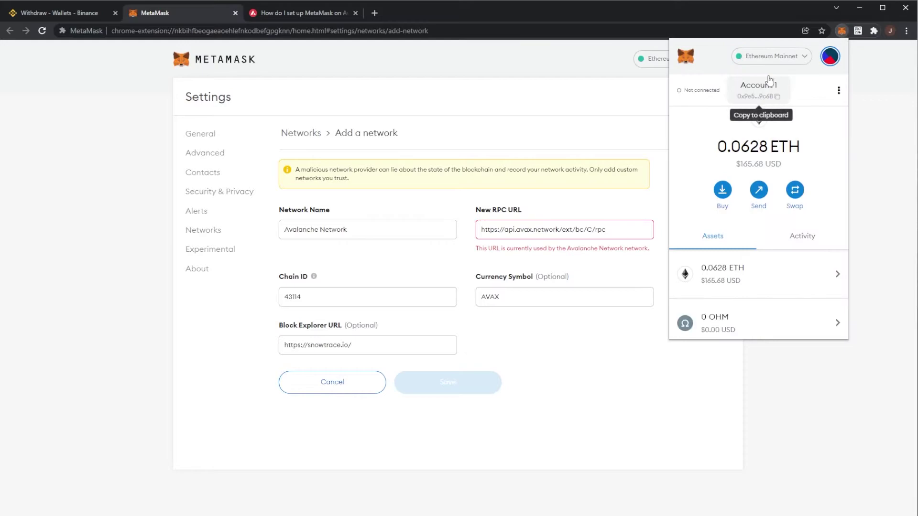
click(773, 58)
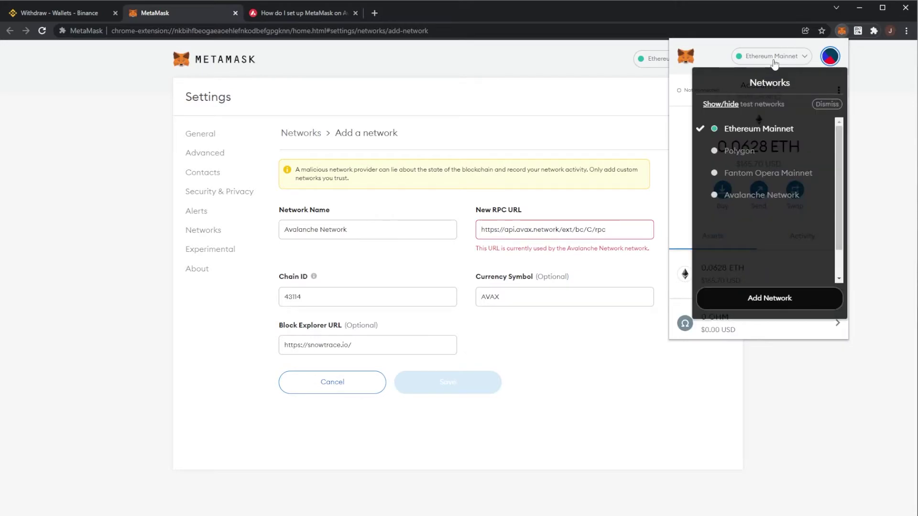
click(760, 194)
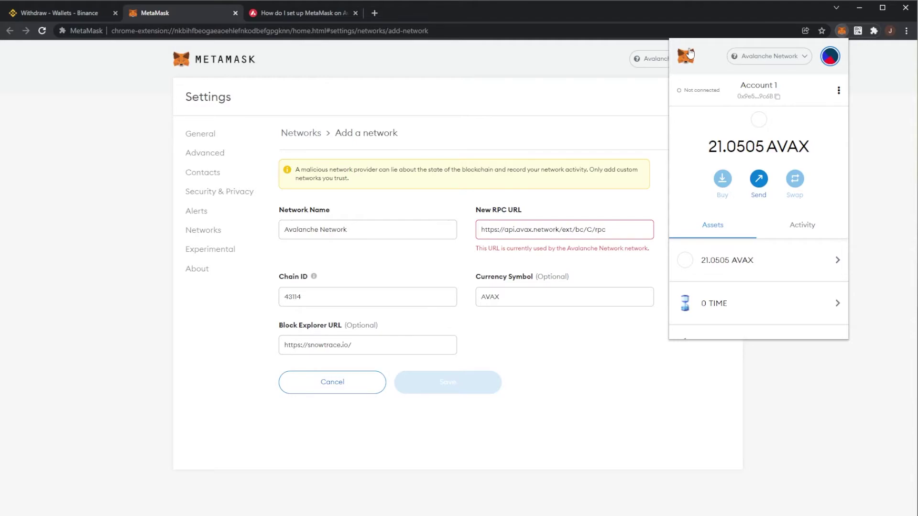
- Copy the MetaMask account address and paste it into Binance's withdrawal Address field
click(49, 12)
click(262, 249)
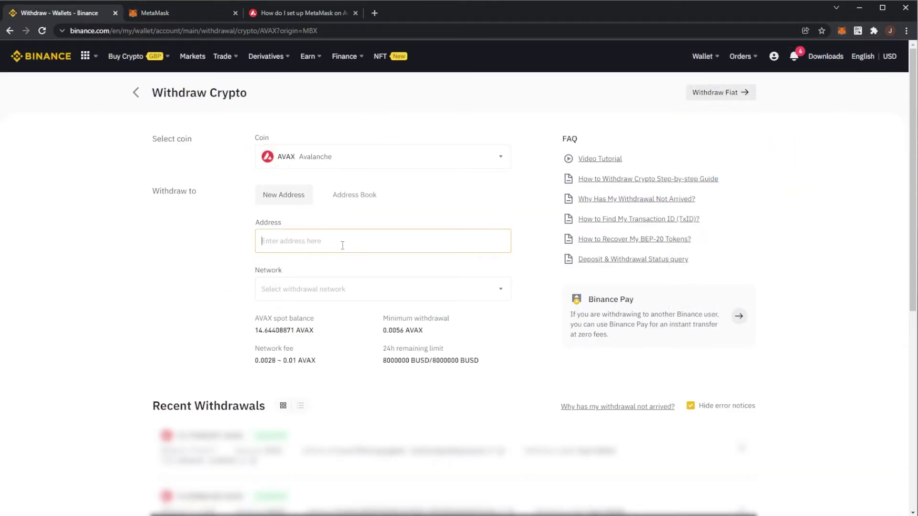
click(842, 33)
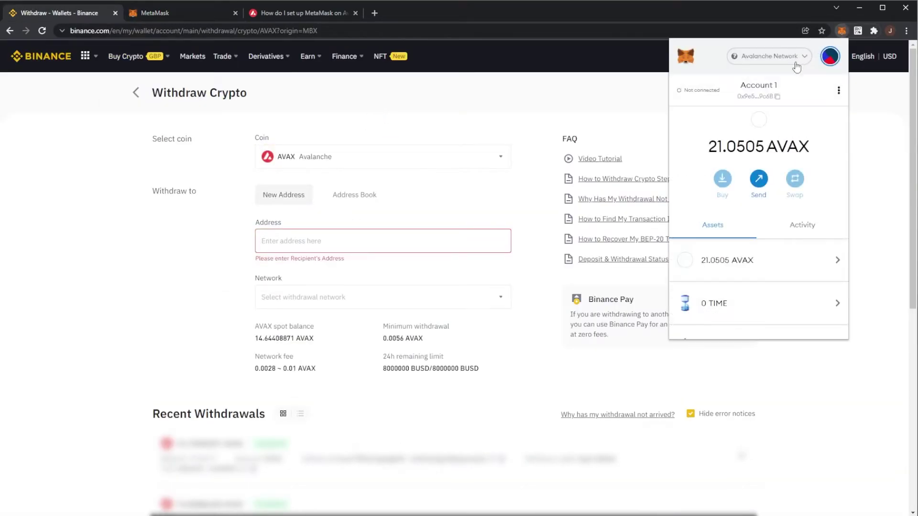
click(763, 101)
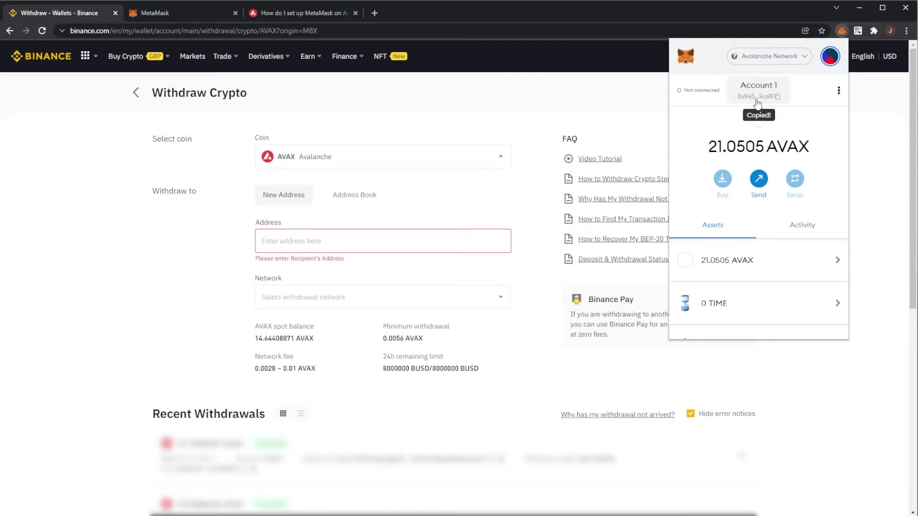
click(308, 242)
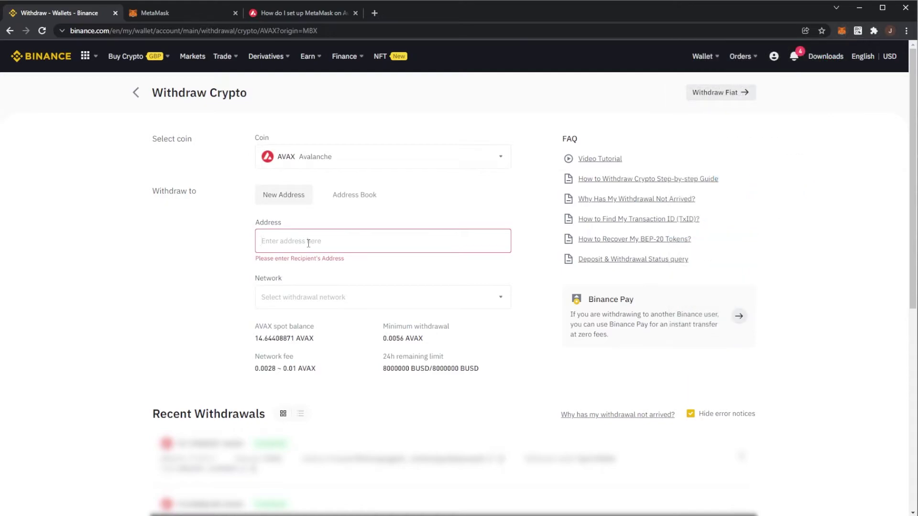
key(ctrl+v)
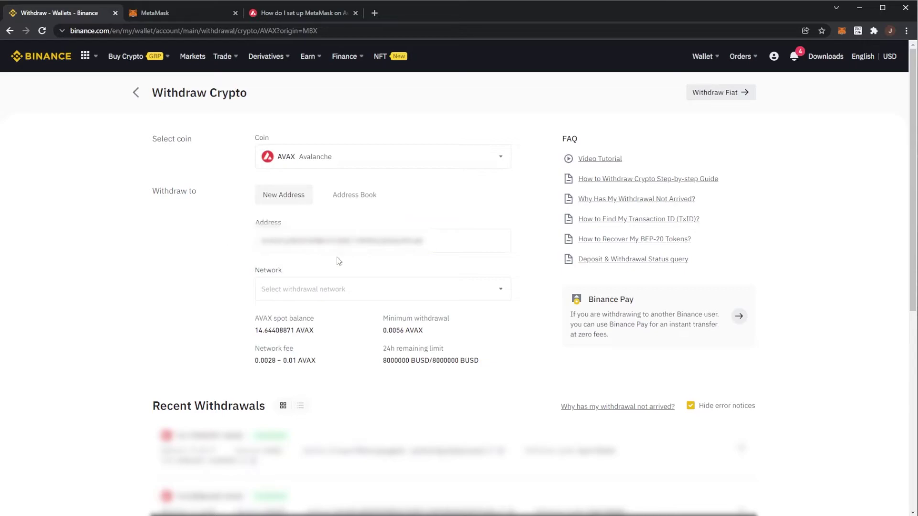
- Choose AVAXC AVAX C-Chain from Binance's withdrawal network list
click(300, 287)
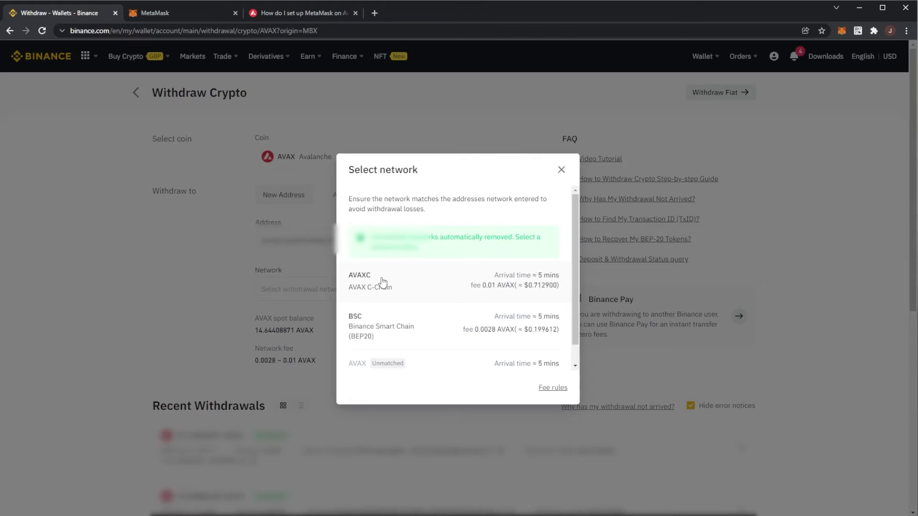
scroll(381, 284, down, 1)
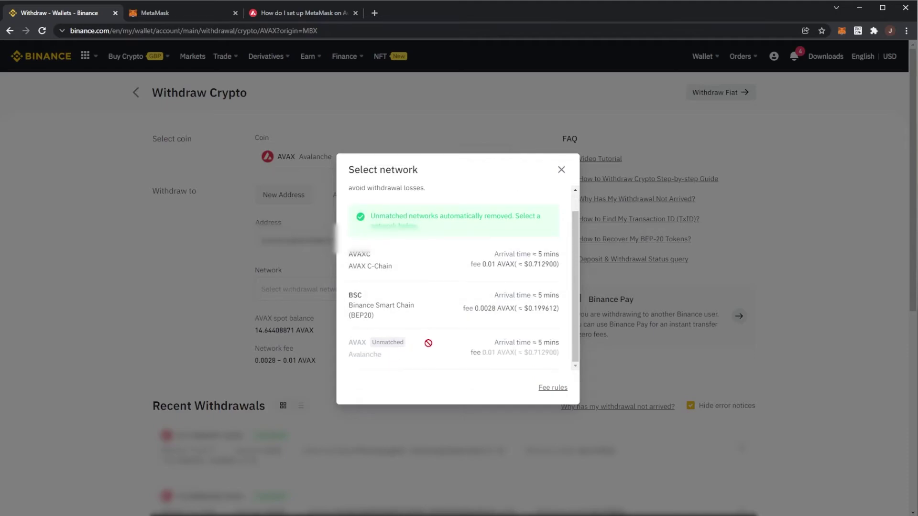
scroll(428, 343, up, 1)
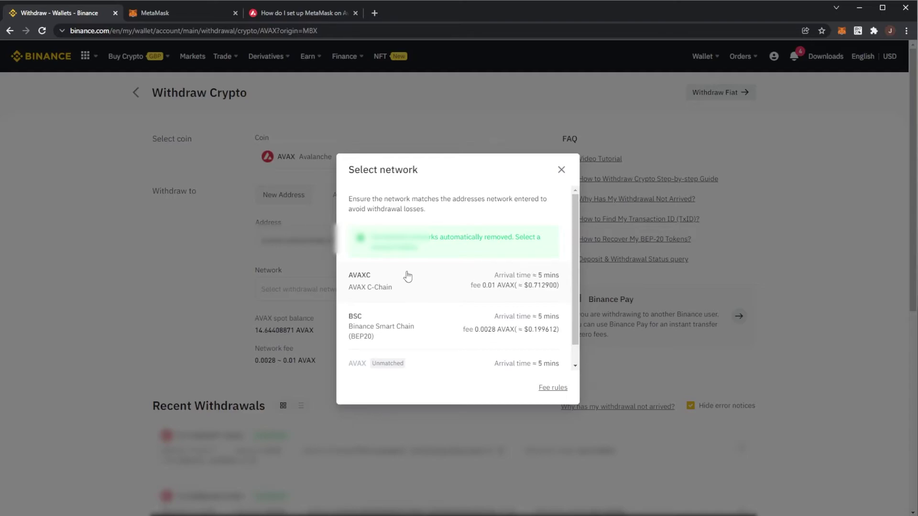
click(408, 276)
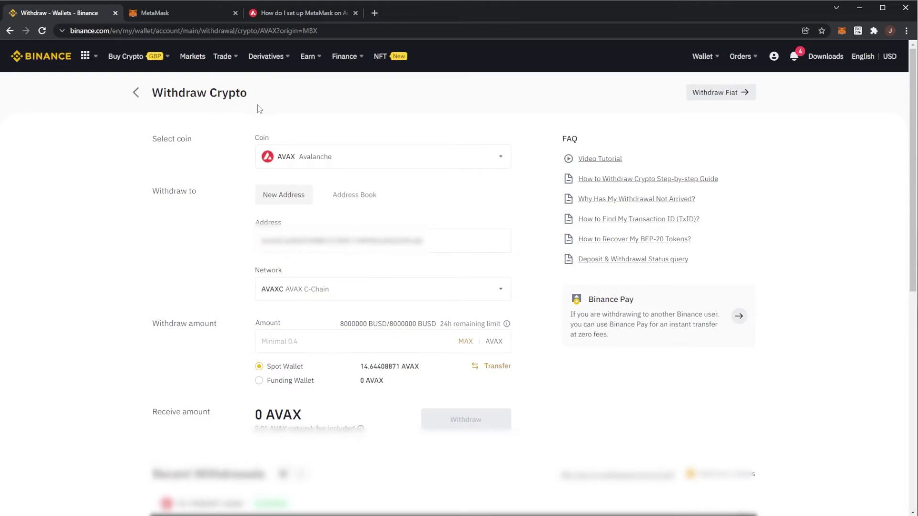
- Paste 1.88899367 AVAX into the withdrawal Amount field
click(292, 332)
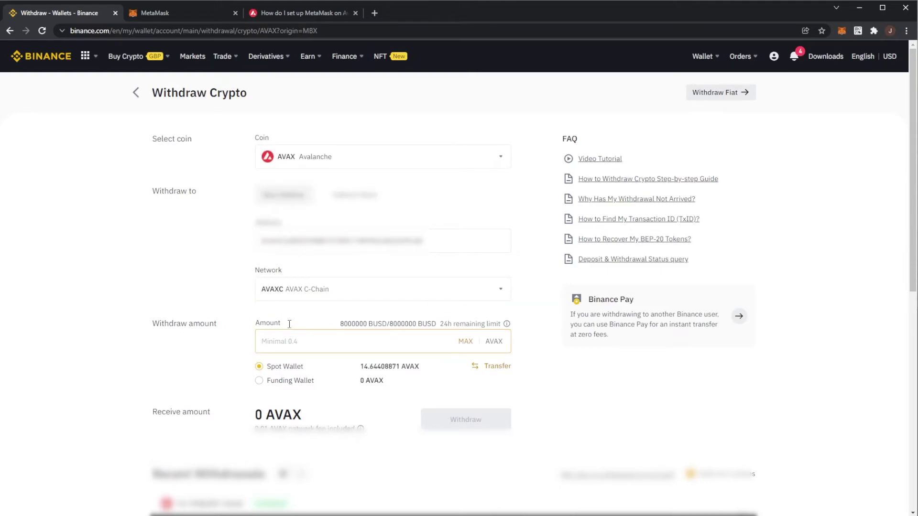
key(ctrl+v)
drag(264, 341, 302, 341)
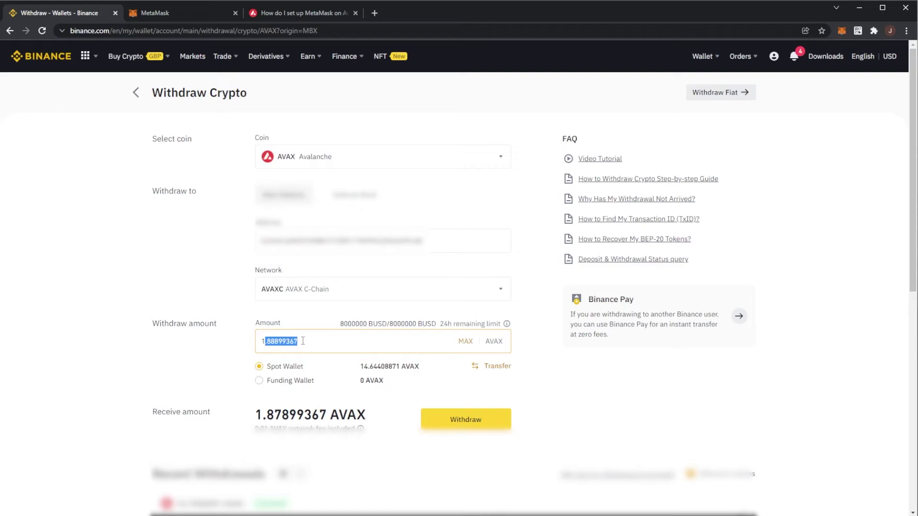
click(308, 342)
- Review the 0.01 AVAX fee and receive amount, then check MetaMask's 21.0505 AVAX balance
scroll(328, 346, down, 1)
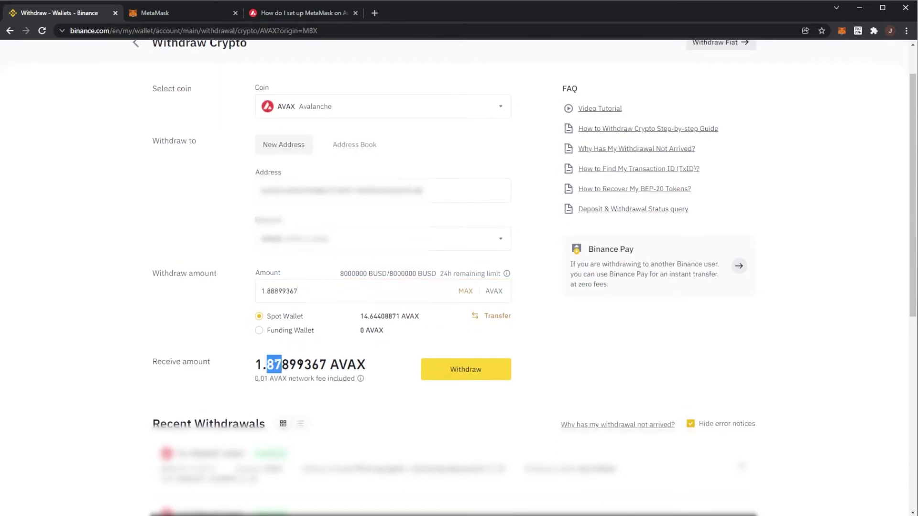
drag(282, 366, 326, 366)
scroll(326, 365, up, 2)
drag(255, 429, 287, 424)
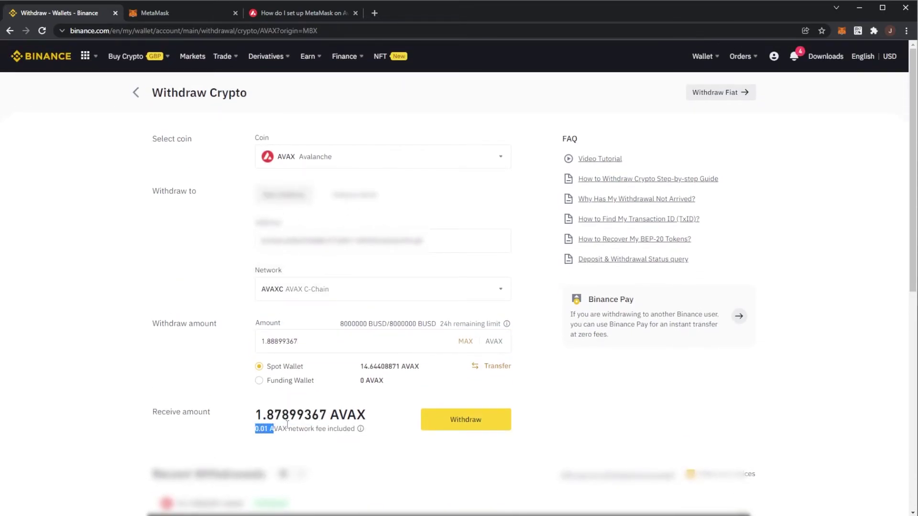
click(288, 424)
click(841, 31)
drag(709, 144, 799, 146)
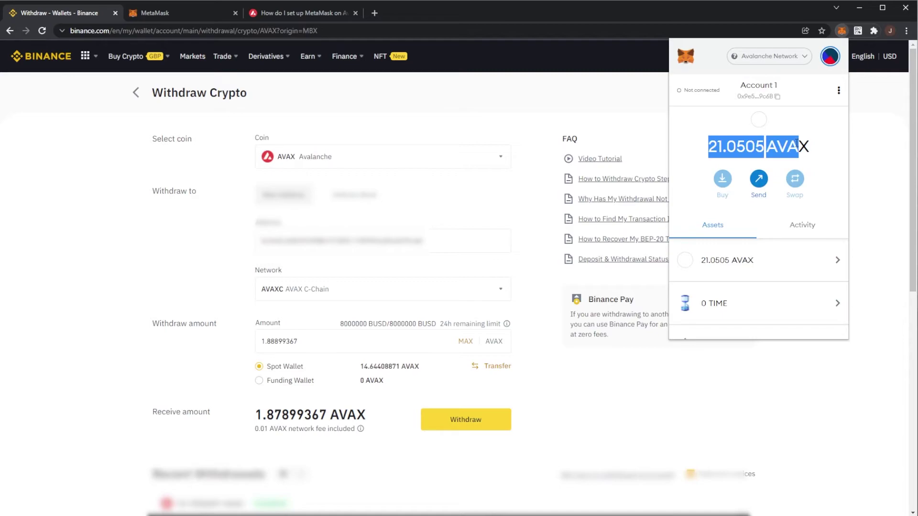
- Submit the AVAX withdrawal, passing the email and phone verification codes
click(469, 424)
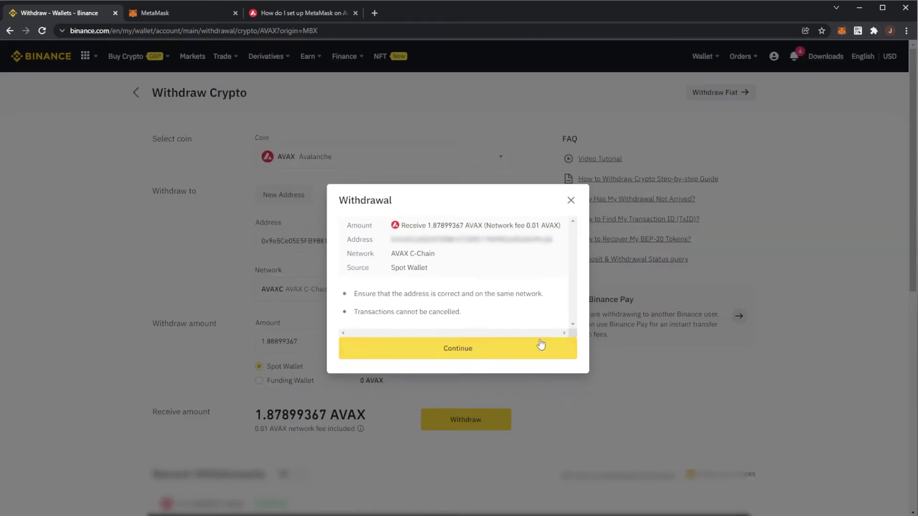
click(465, 349)
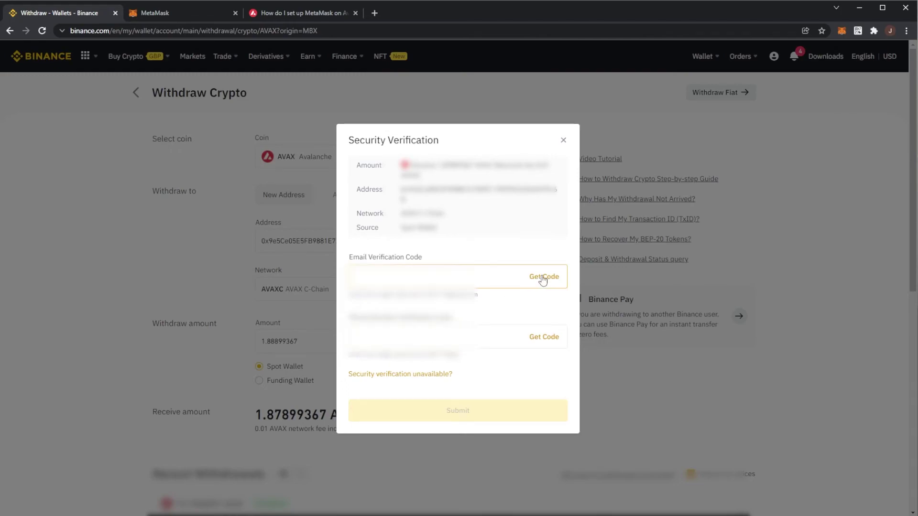
click(544, 278)
click(540, 338)
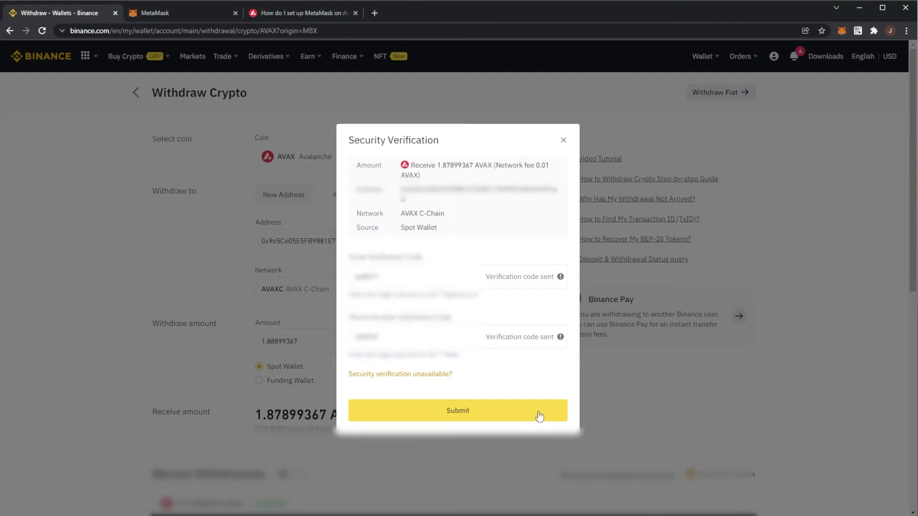
click(540, 414)
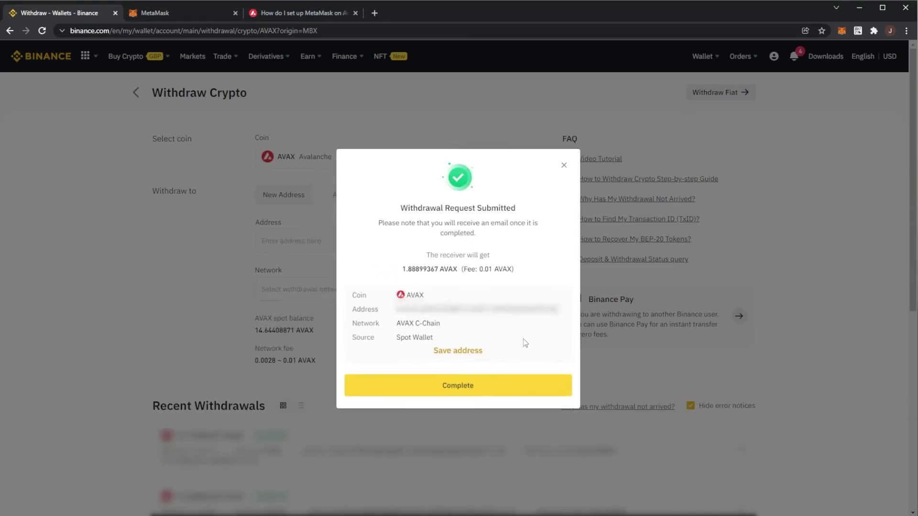
- Review the Withdrawal Request Submitted confirmation and the 1.87899367 AVAX receive amount
drag(400, 207, 499, 209)
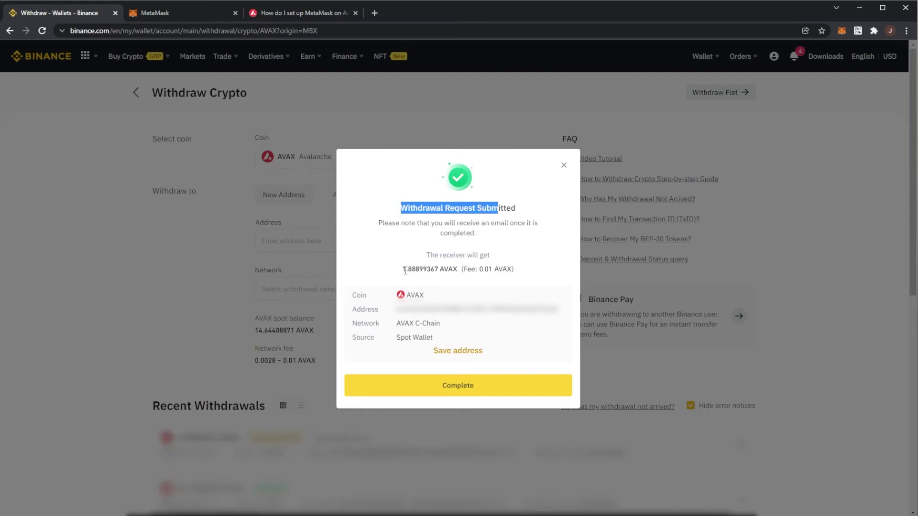
drag(406, 271, 448, 271)
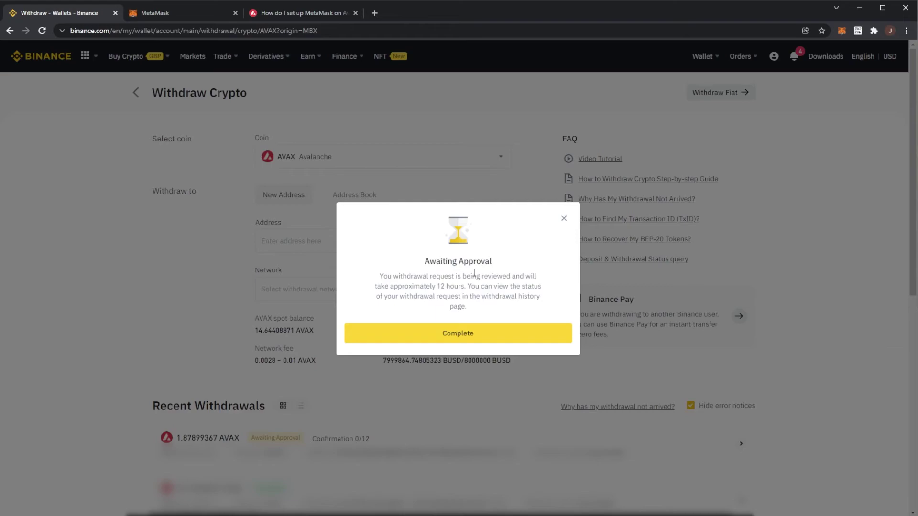
drag(538, 285, 406, 276)
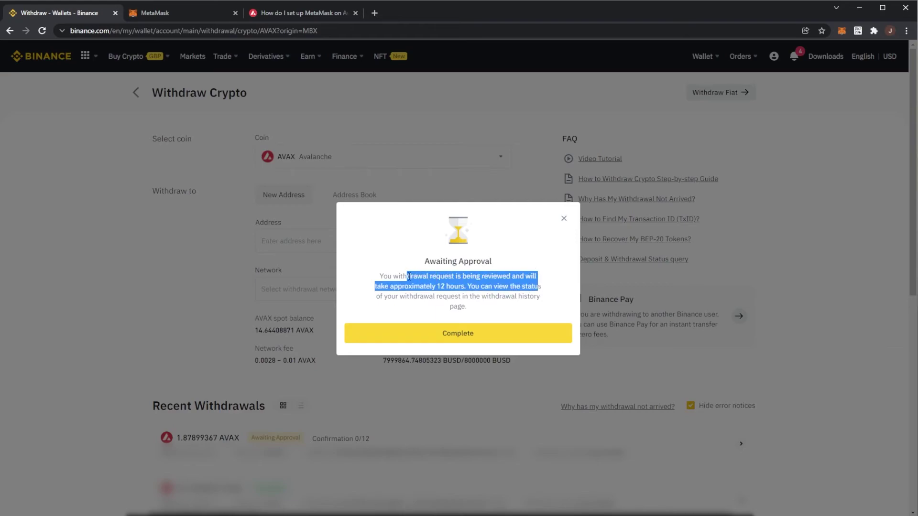
- Dismiss the approval notice and check MetaMask, where the balance still reads 21.0505 AVAX
click(478, 330)
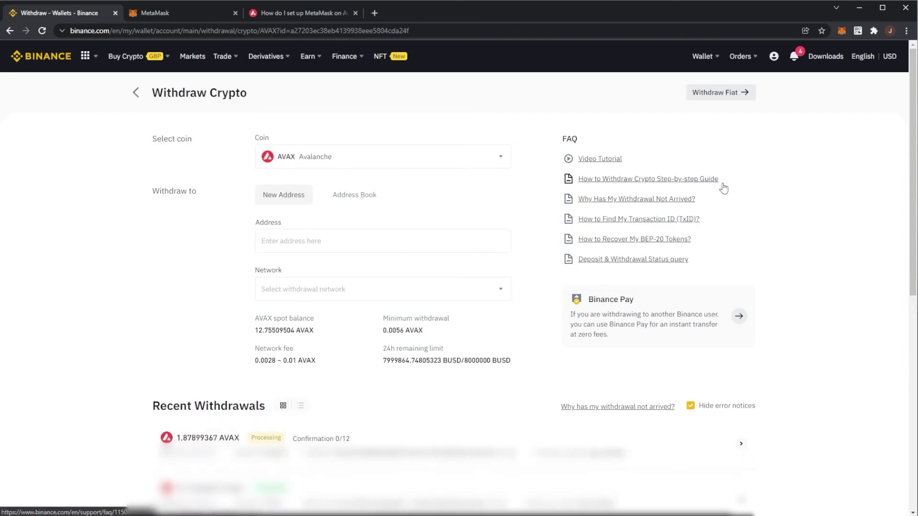
click(840, 31)
mouse_move(713, 146)
mouse_down()
mouse_move(806, 147)
mouse_move(709, 150)
mouse_up()
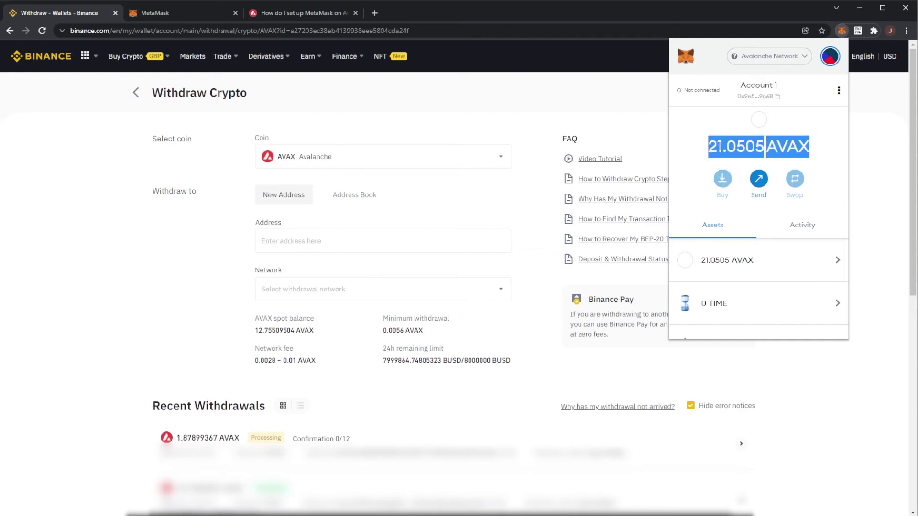
click(716, 146)
drag(721, 146, 741, 147)
click(784, 147)
key(Escape)
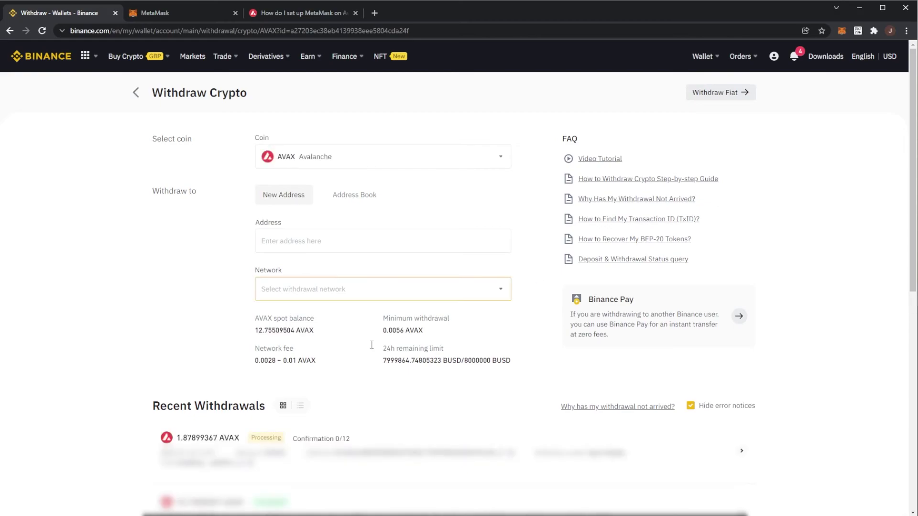
- Recheck MetaMask's Activity and Assets to confirm the balance has risen to 22.9295 AVAX
click(842, 30)
drag(708, 146, 813, 180)
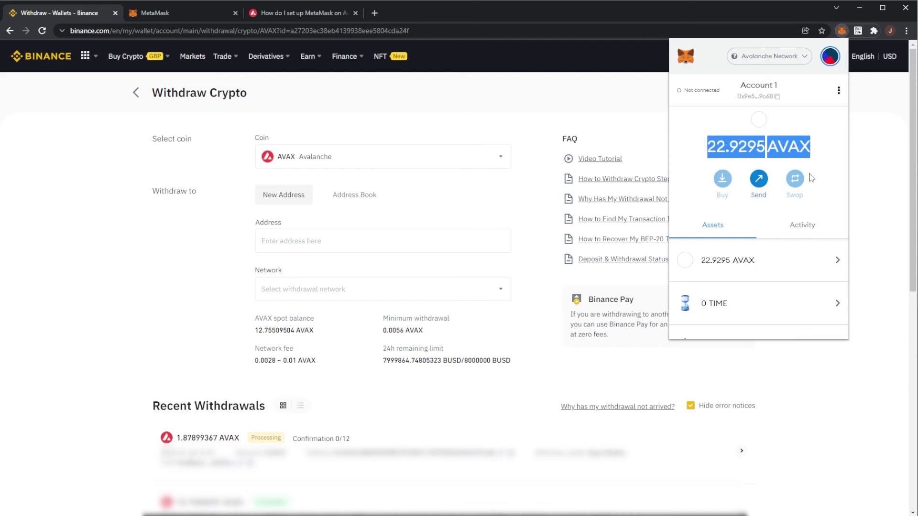
click(815, 227)
click(713, 224)
- Dismiss MetaMask to reveal the 1.87899367 AVAX withdrawal at 0/12 confirmations, with 12.75509504 AVAX left
click(888, 164)
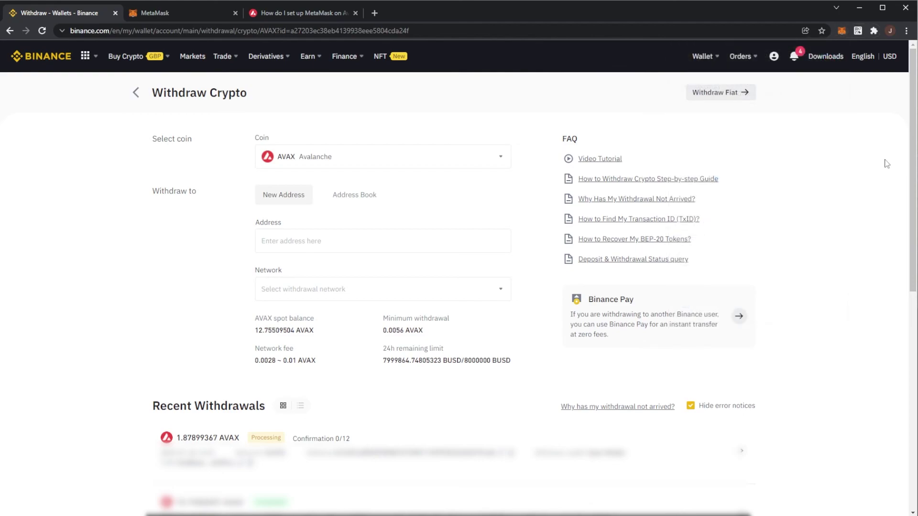